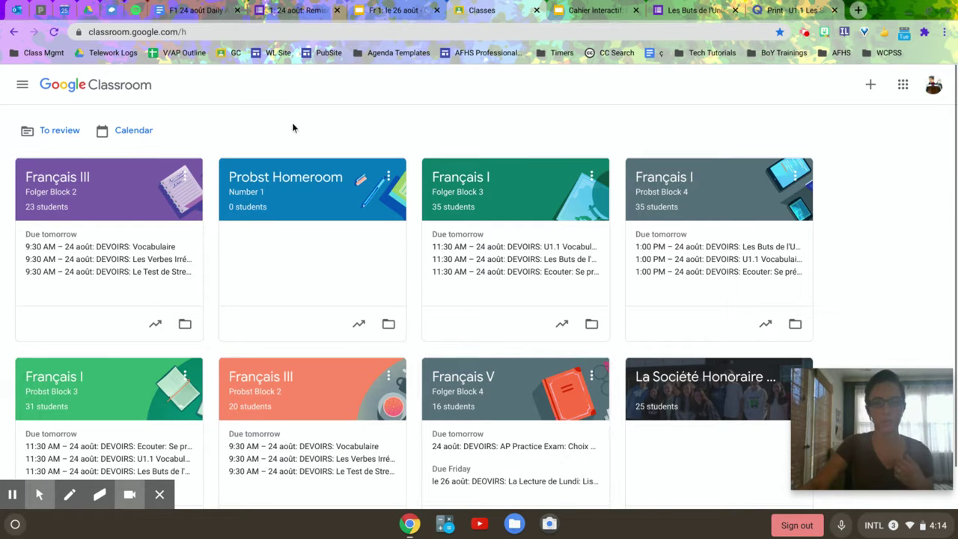
- Open the Français I Probst Block 3 class's Classwork page and scroll down to Daily Resources
click(71, 376)
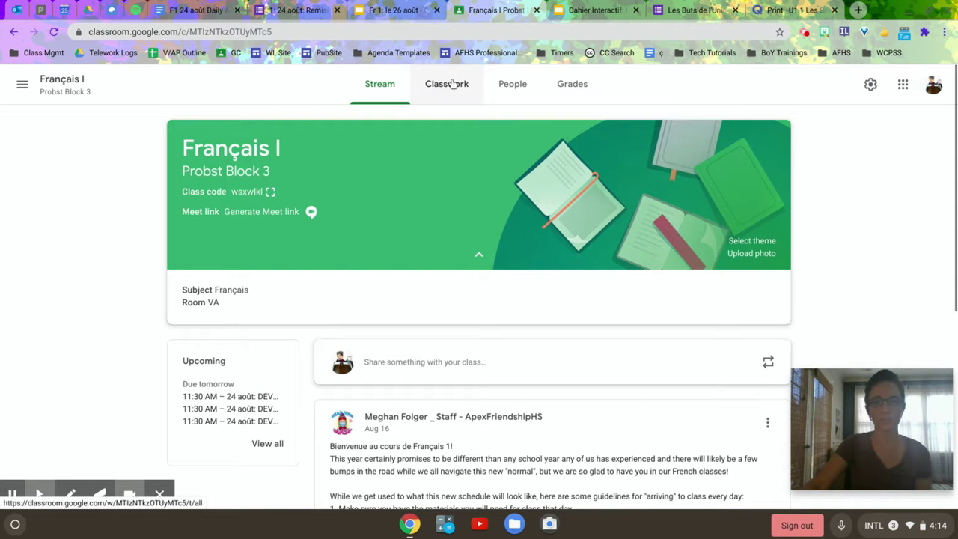
click(452, 84)
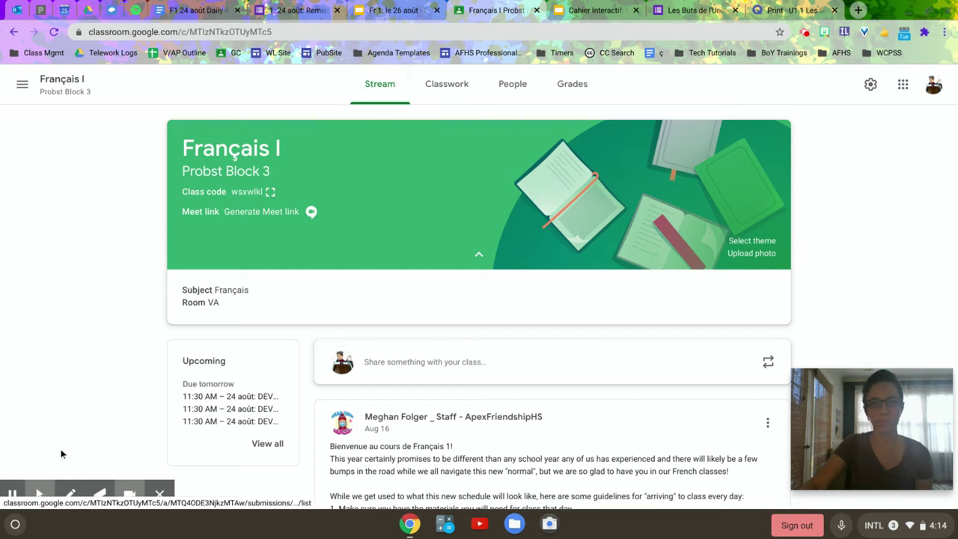
mouse_move(70, 494)
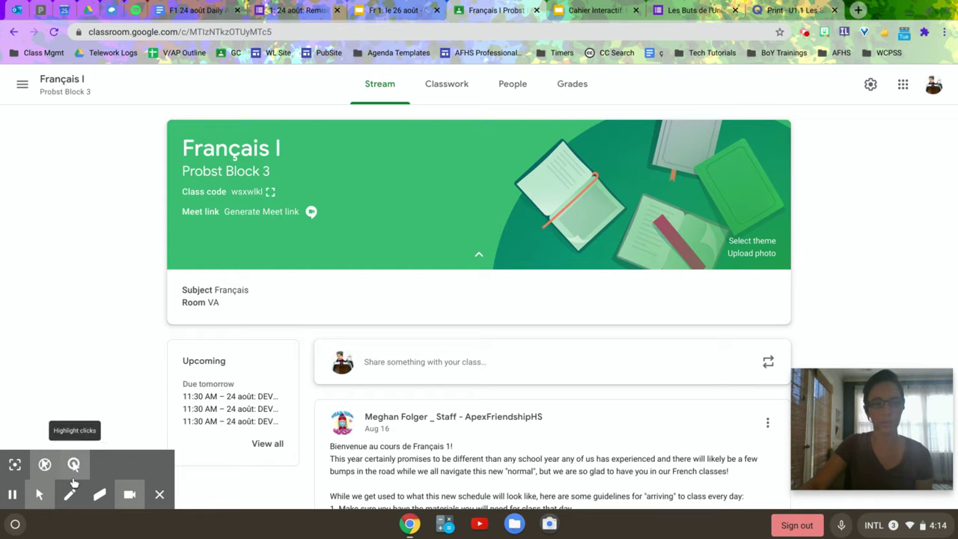
click(73, 465)
click(471, 89)
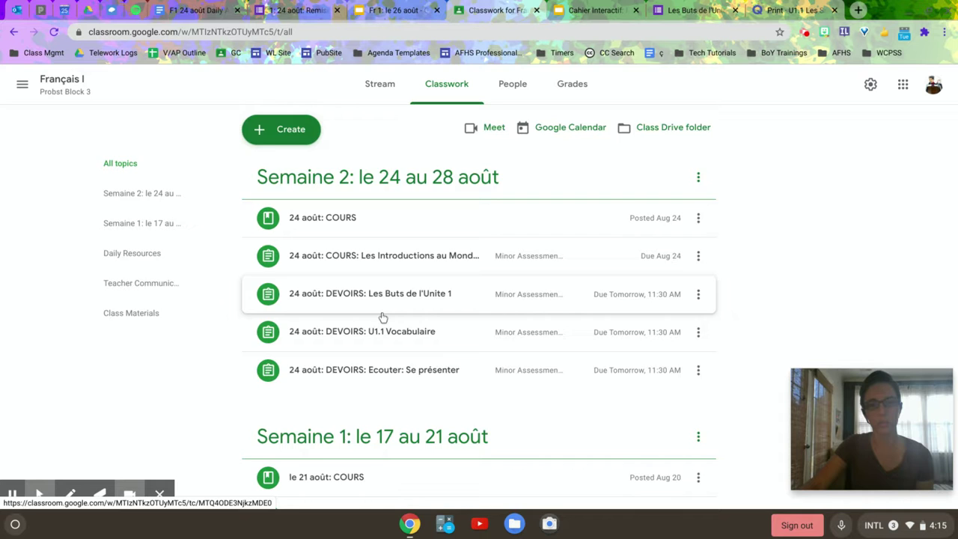
scroll(508, 315, down, 1)
scroll(449, 351, down, 1)
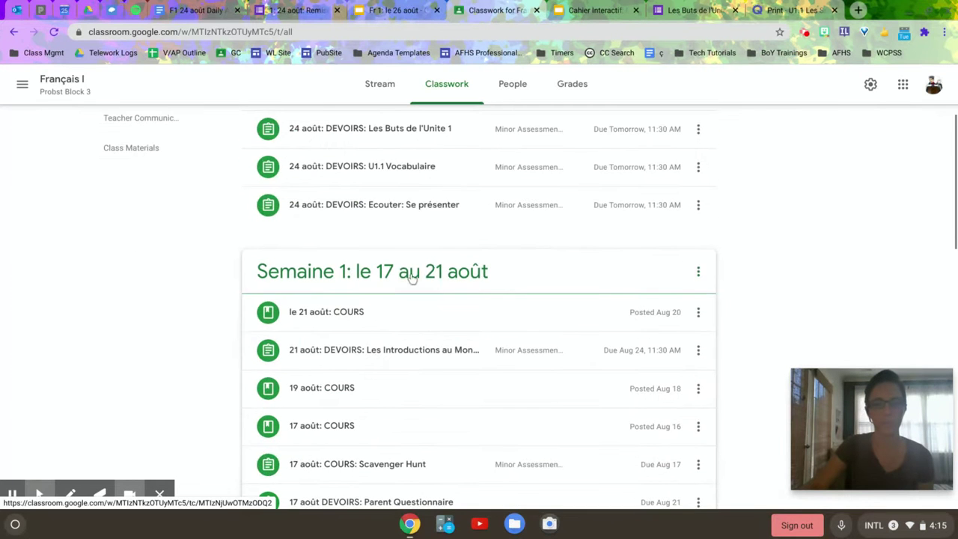
scroll(412, 279, down, 2)
scroll(412, 279, down, 3)
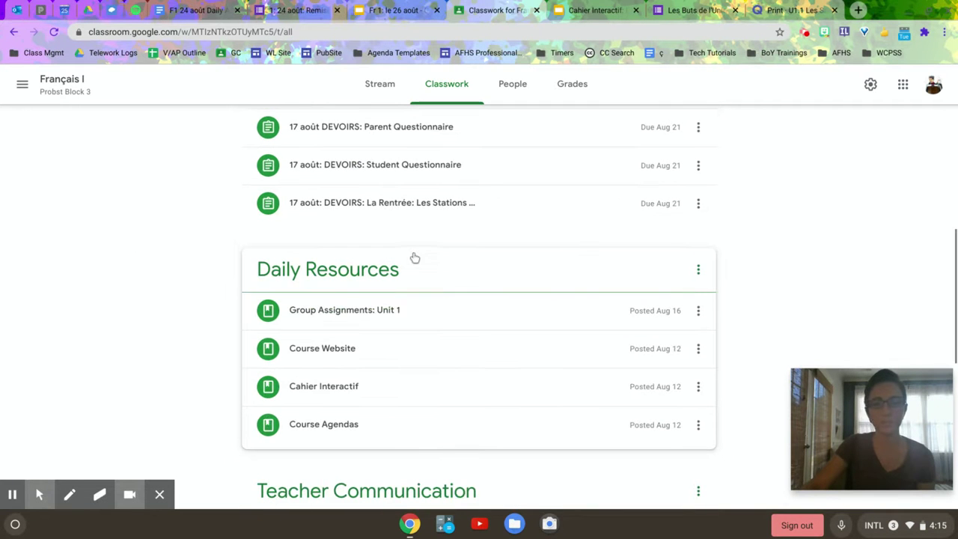
scroll(489, 255, down, 1)
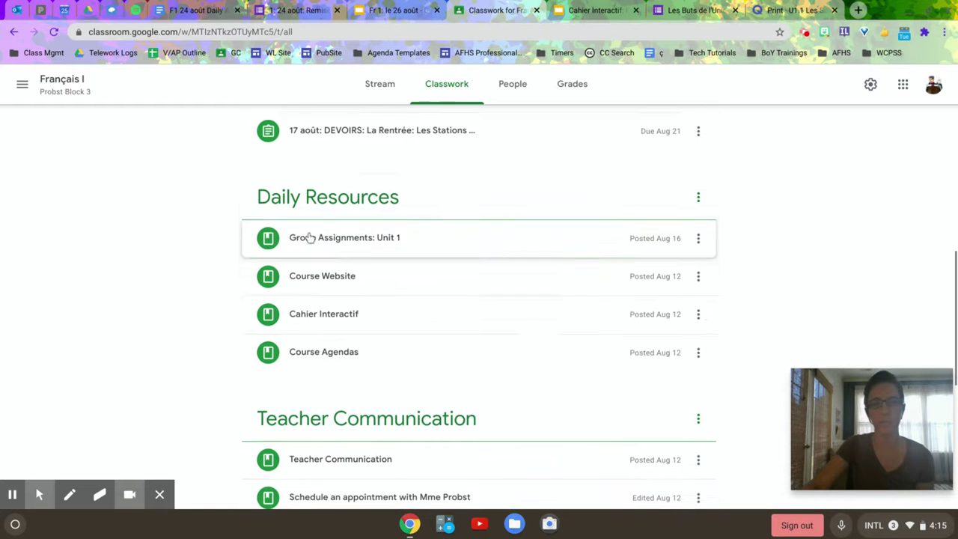
- Expand the Cahier Interactif material to reveal its Google Slides notebook attachment
click(389, 325)
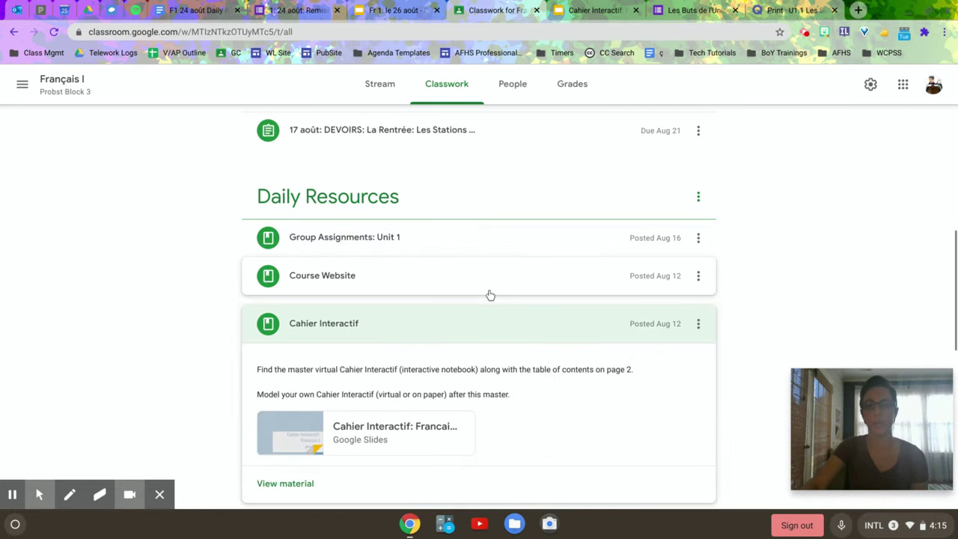
scroll(488, 297, down, 1)
scroll(479, 283, down, 1)
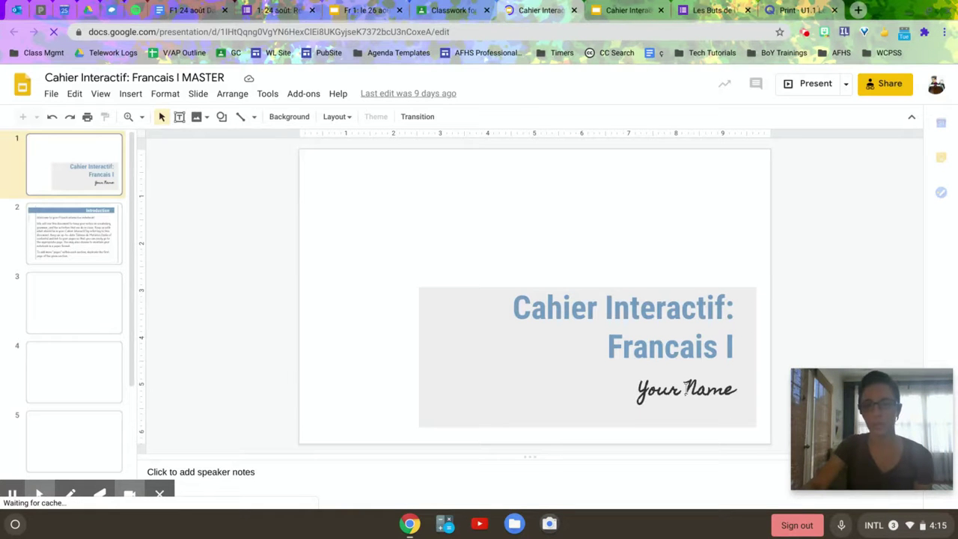
- Request a copy of the entire Cahier Interactif: Francais I MASTER presentation
double_click(685, 389)
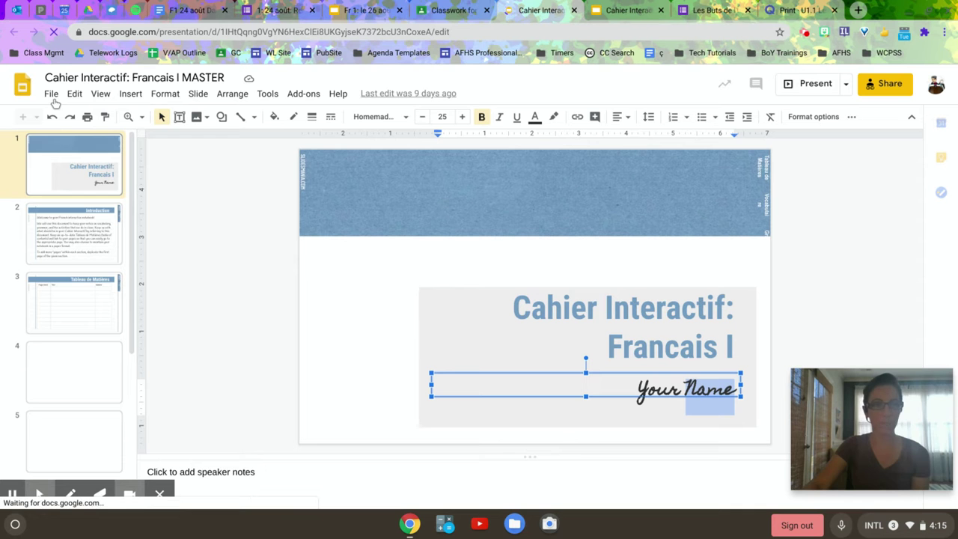
click(51, 94)
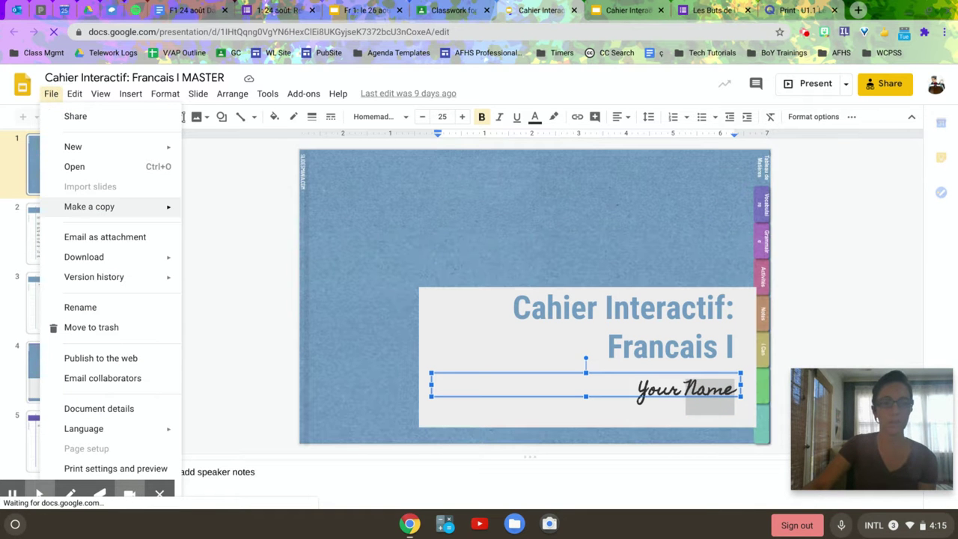
click(88, 213)
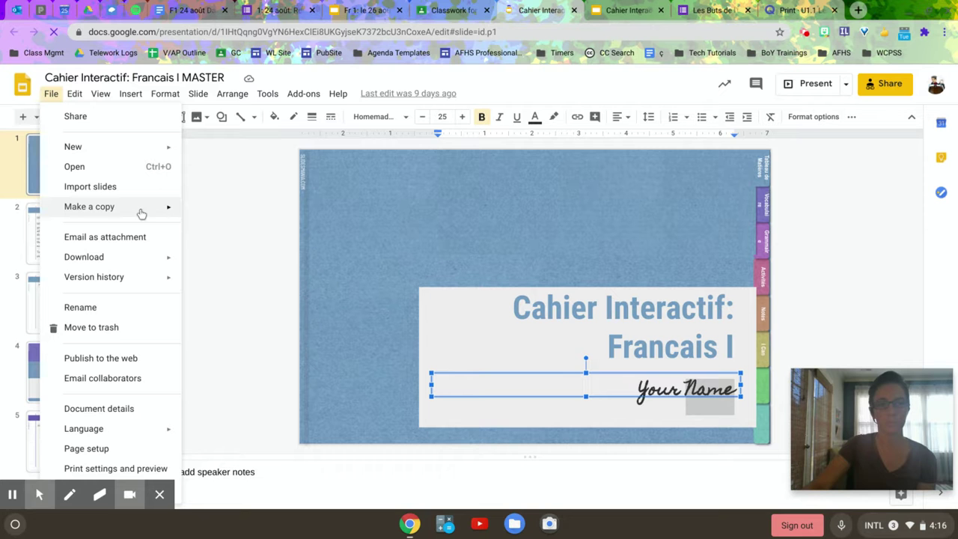
mouse_move(90, 206)
click(264, 213)
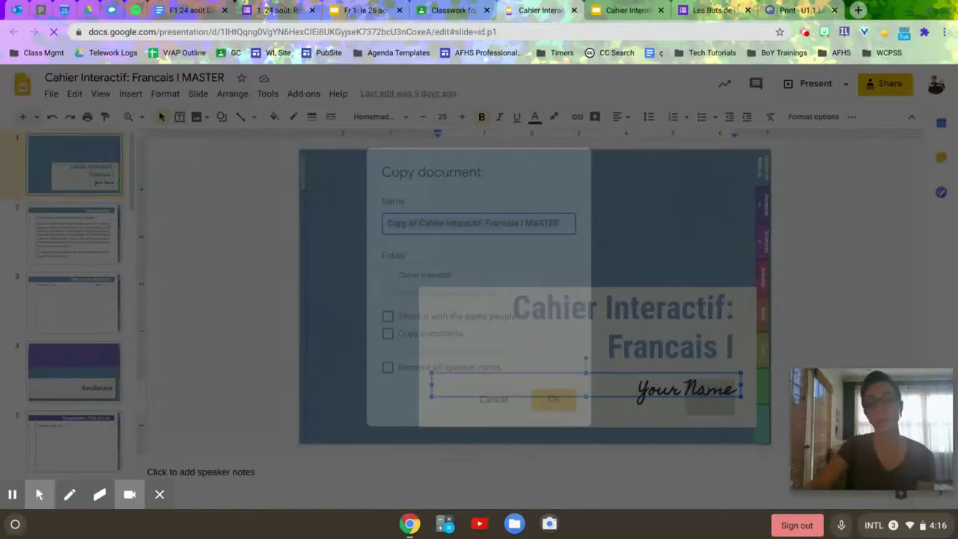
- Name the copy with the student's name plus 'Cahier Interactif: Francais I', dropping MASTER, and create it
click(419, 223)
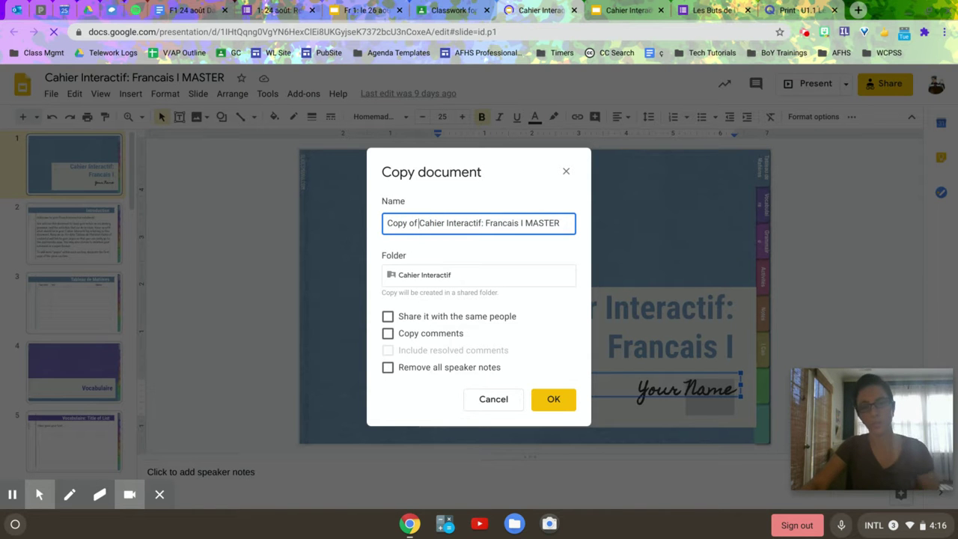
shift+click(388, 224)
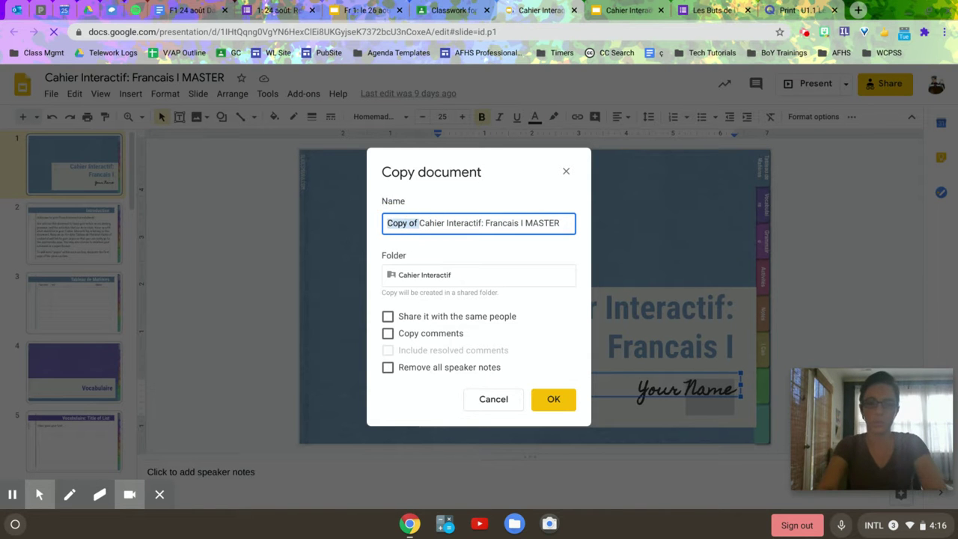
key(BackSpace)
text(oe'B)
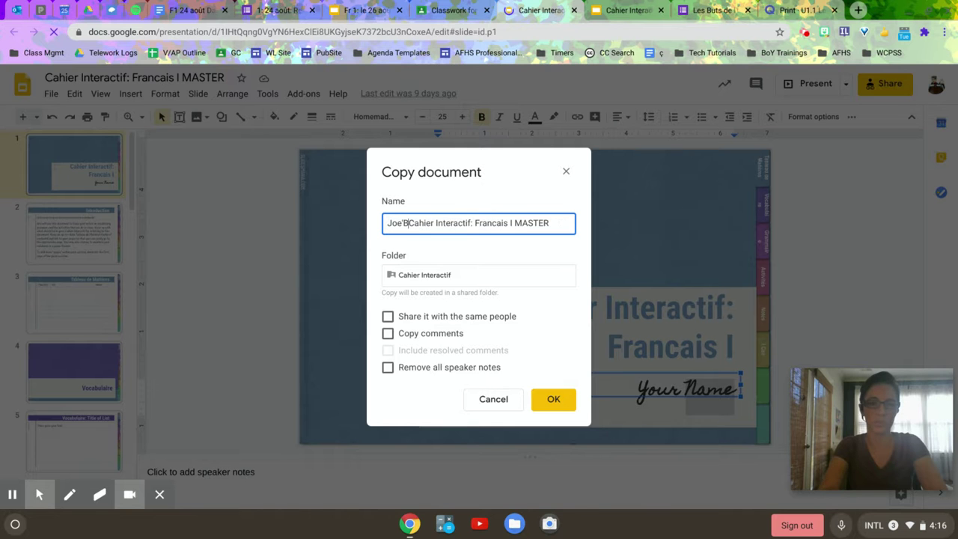
text(ob's:)
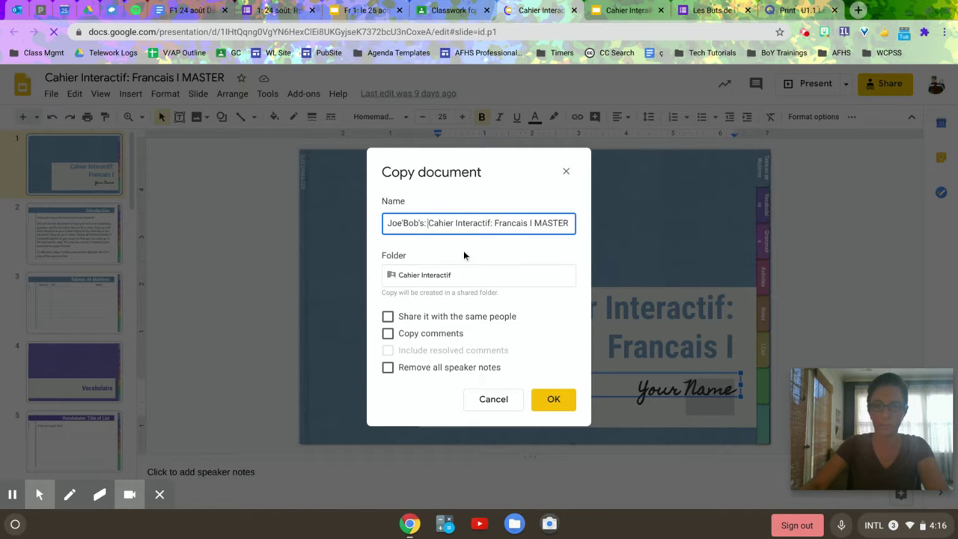
click(405, 223)
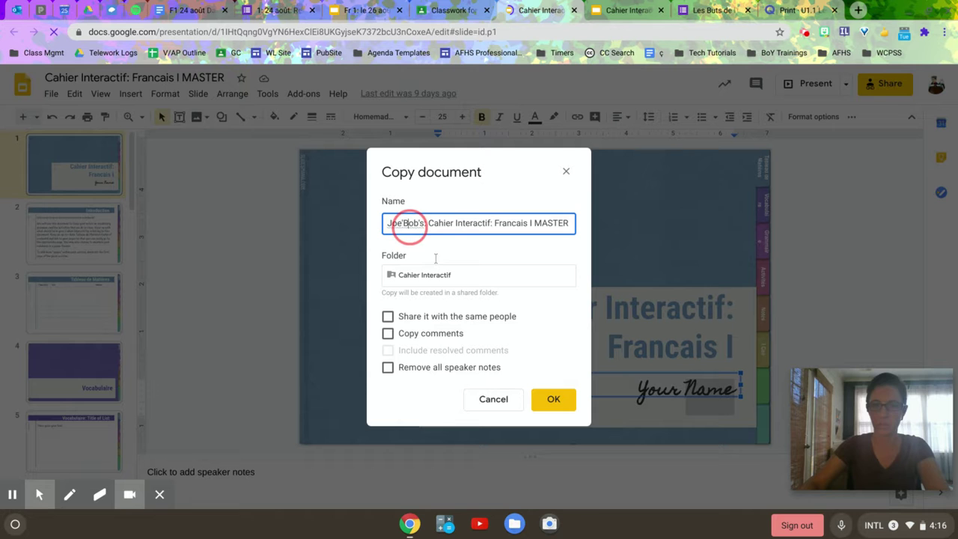
key(BackSpace)
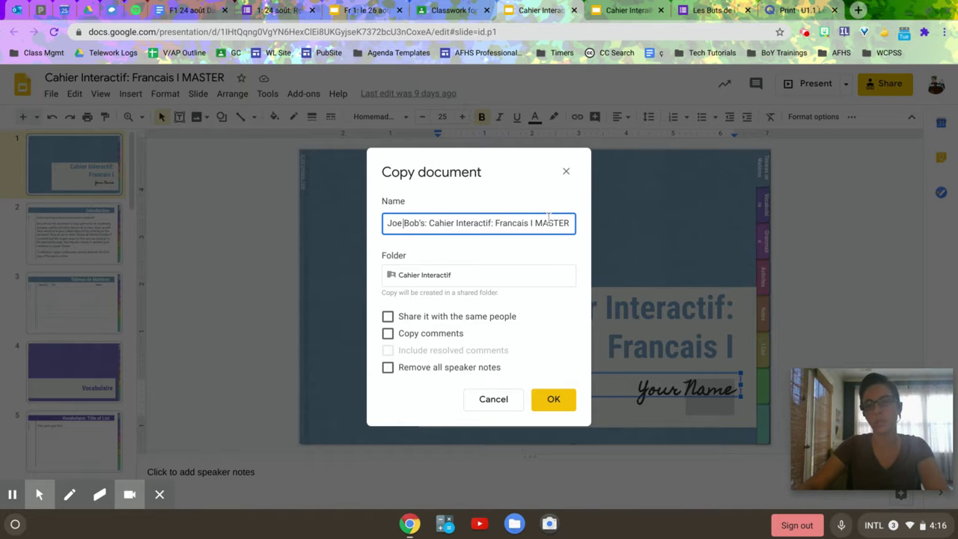
key(shift+Home)
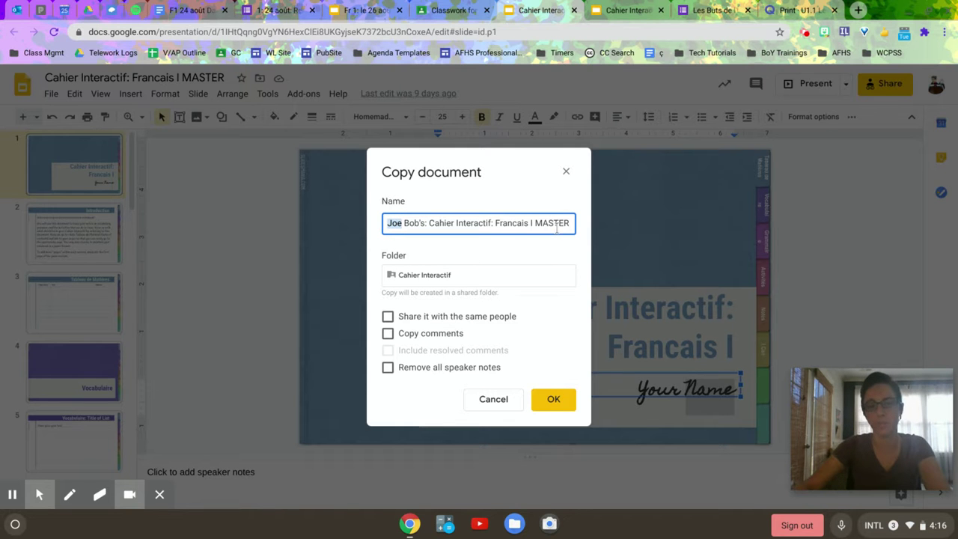
double_click(535, 223)
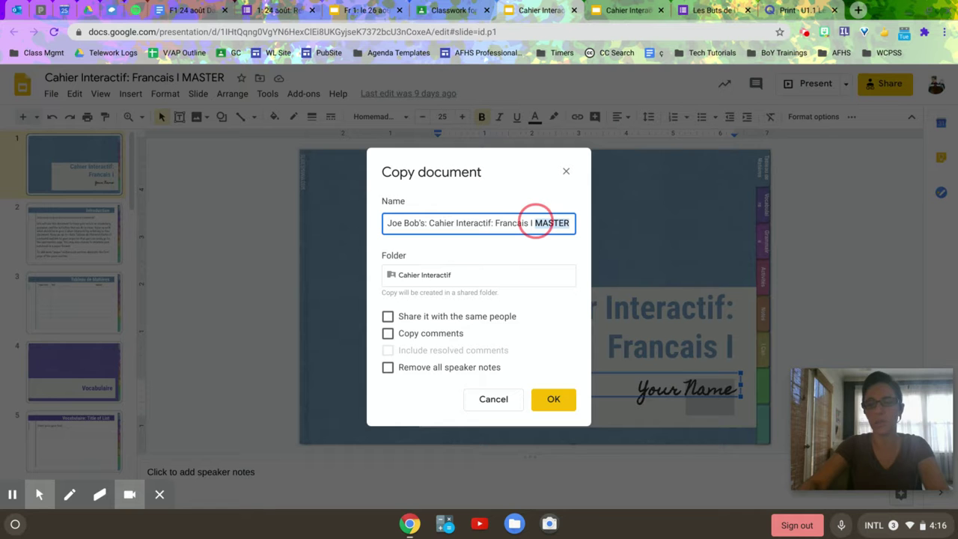
key(BackSpace)
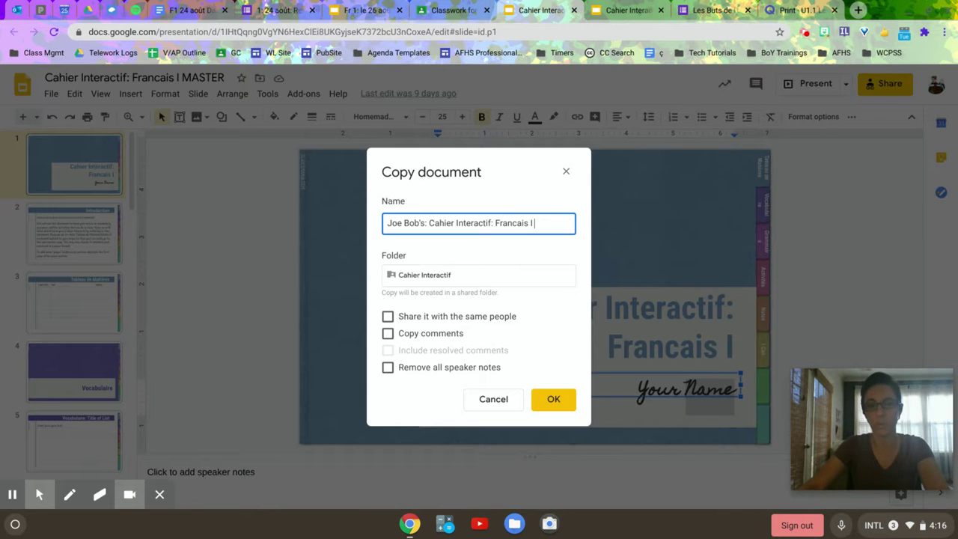
click(539, 398)
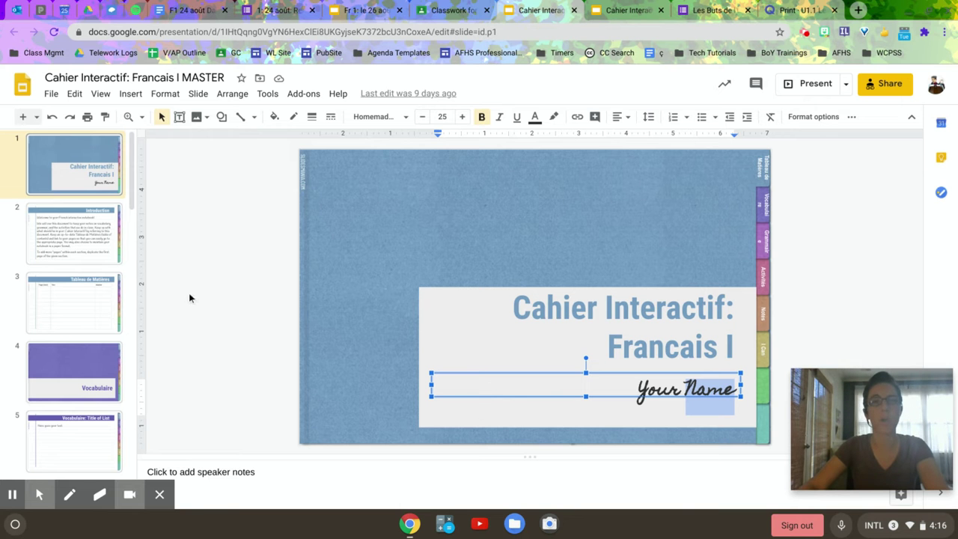
- Return to Classroom and open the Cahier Interactif material's details page
click(449, 9)
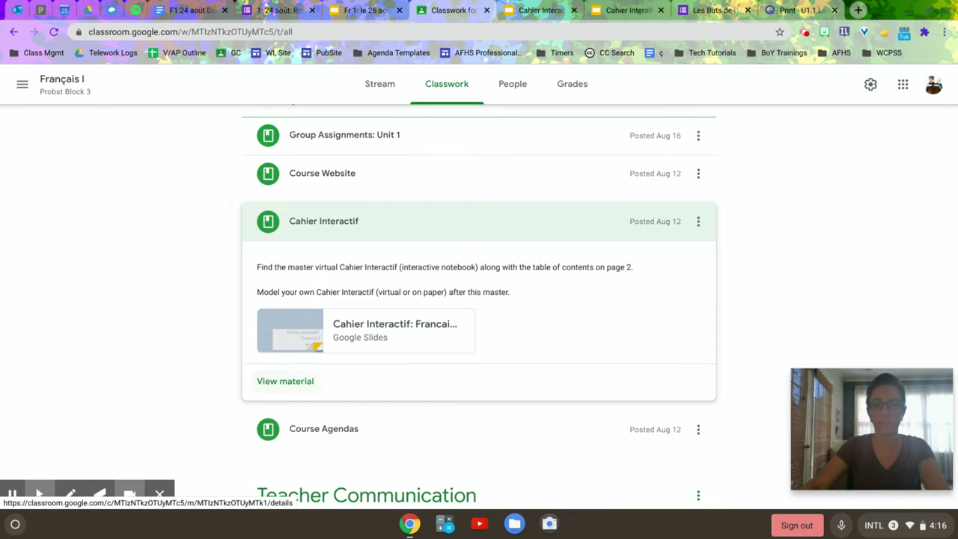
click(285, 381)
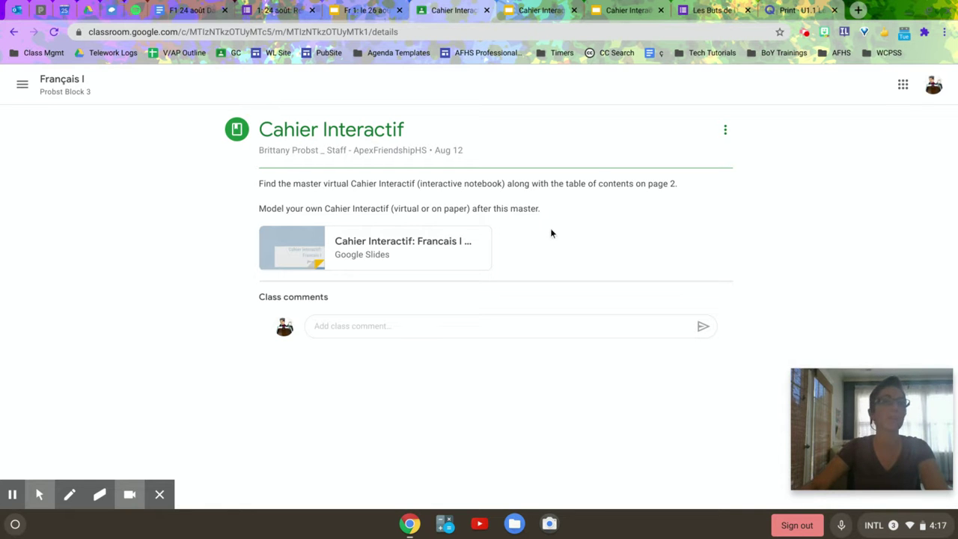
- Replace the cover slide's 'Your Name' line with 'Master' and deselect the box
key(ctrl+Tab)
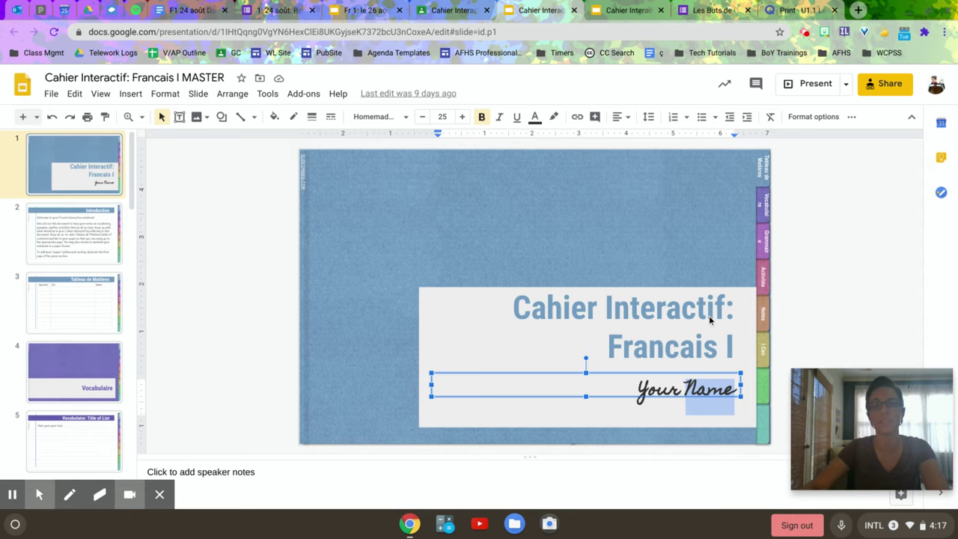
click(658, 389)
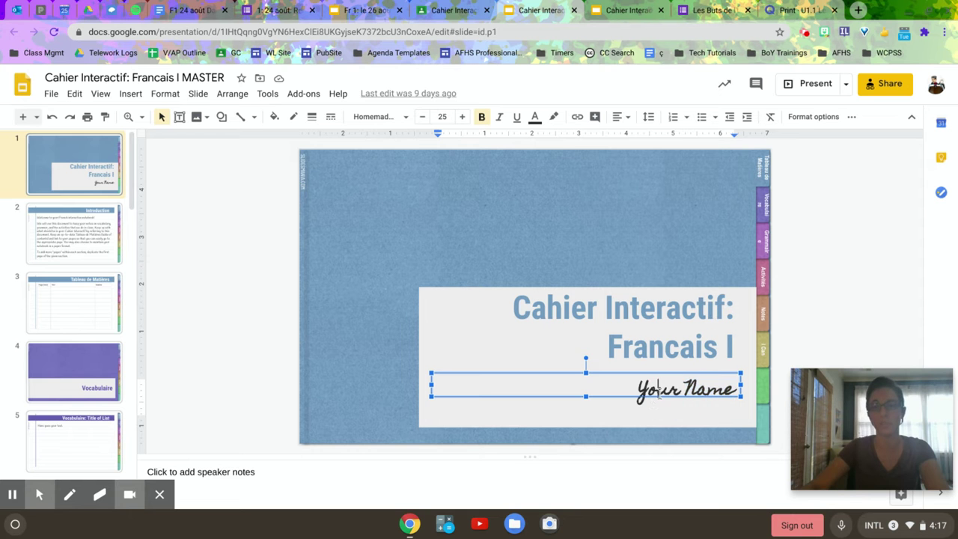
triple_click(657, 389)
text(MASTE)
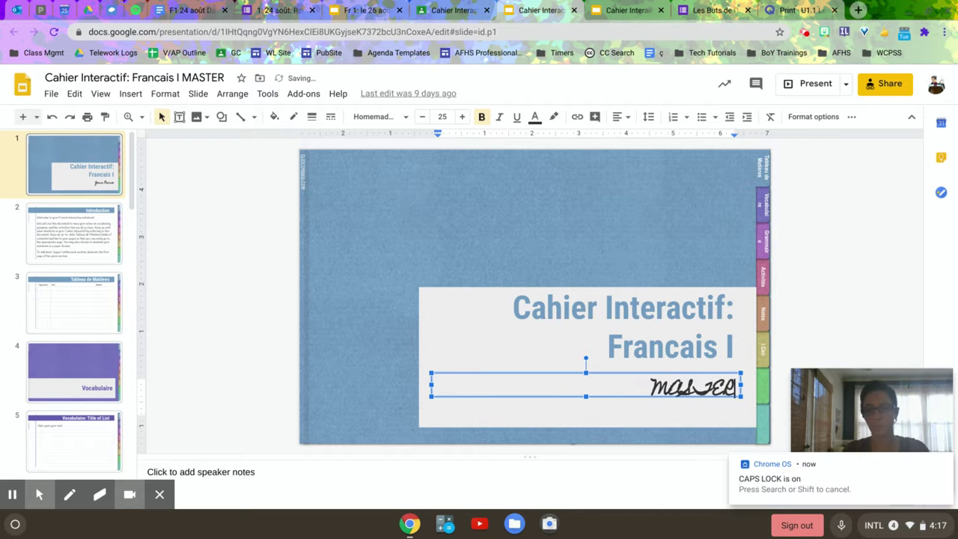
text(Mas)
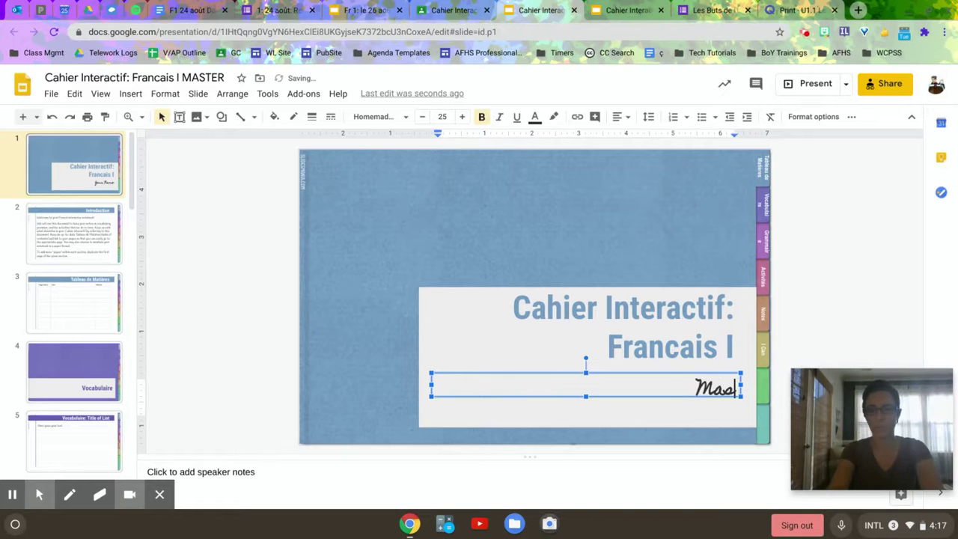
text(ter)
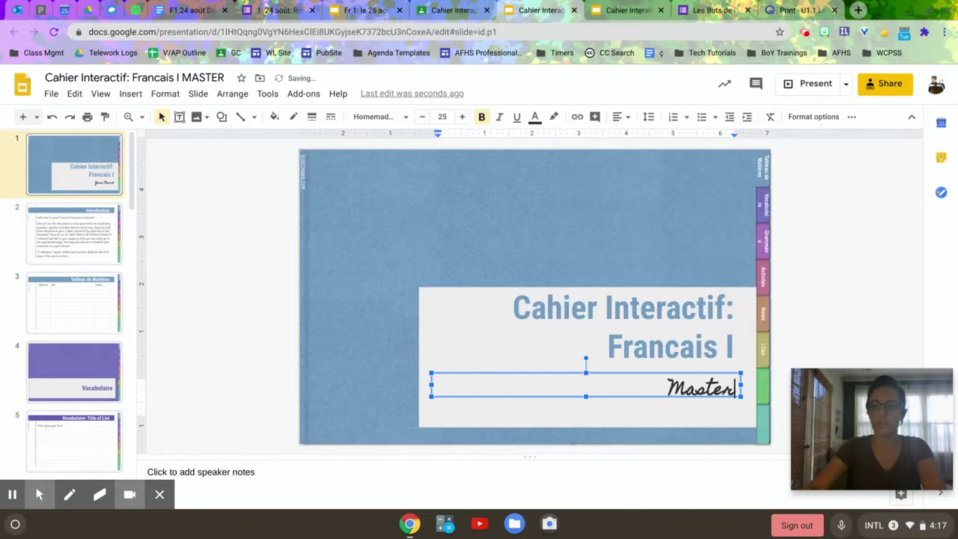
click(884, 263)
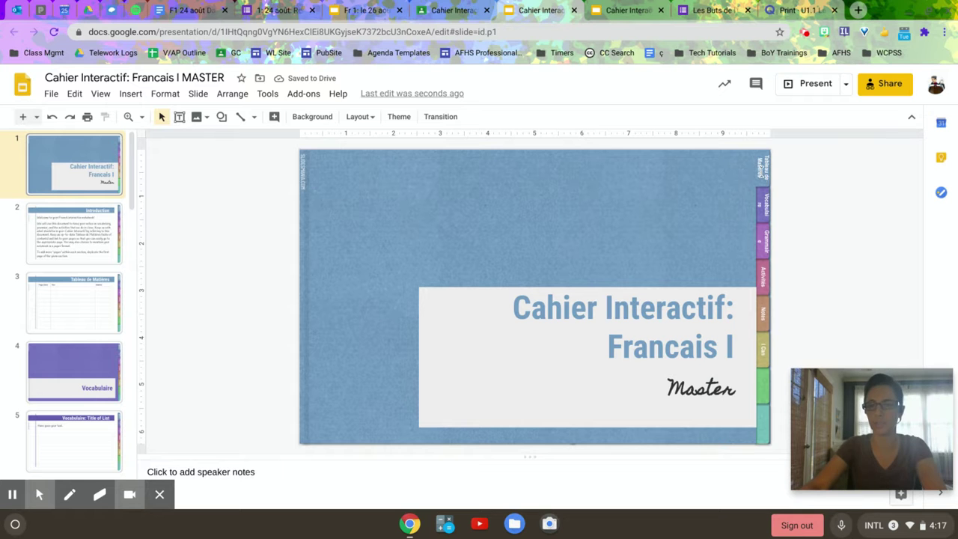
click(767, 168)
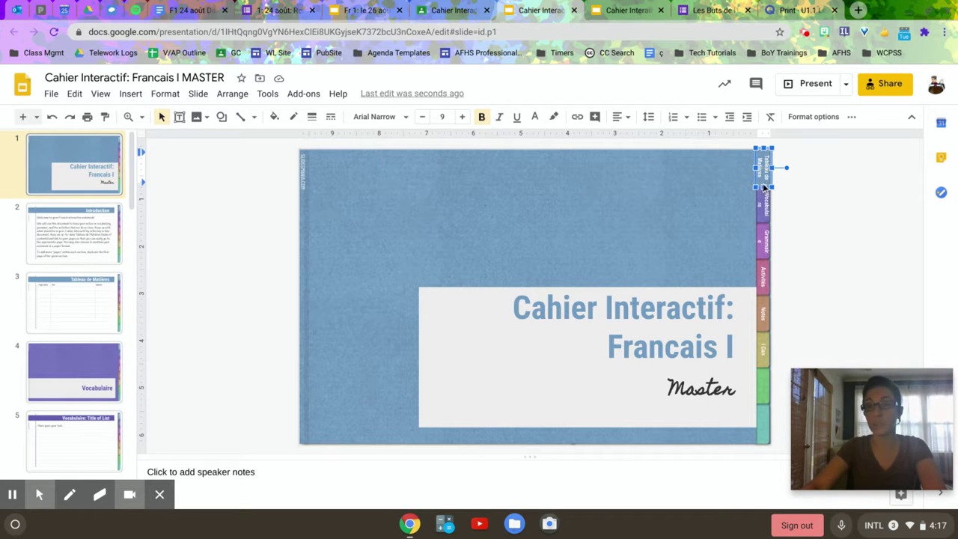
click(793, 185)
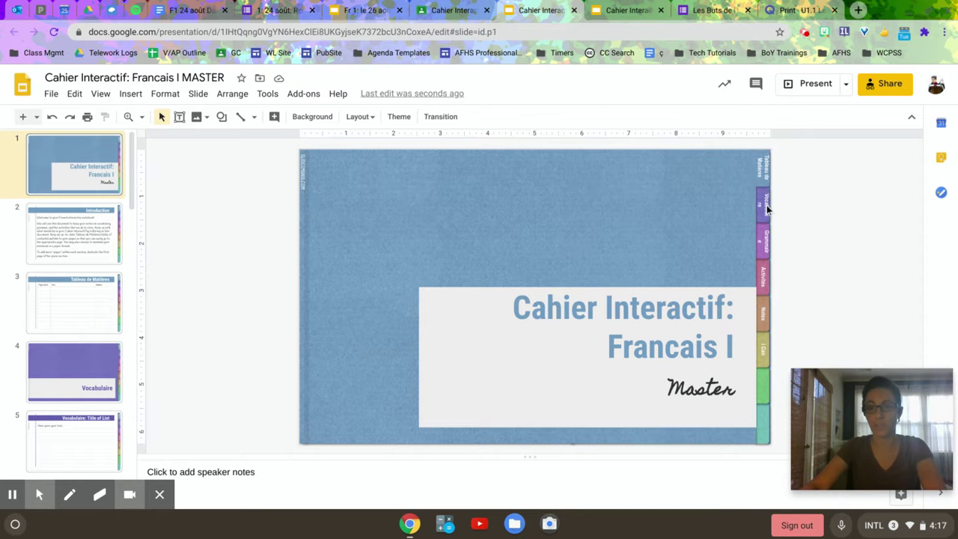
click(766, 209)
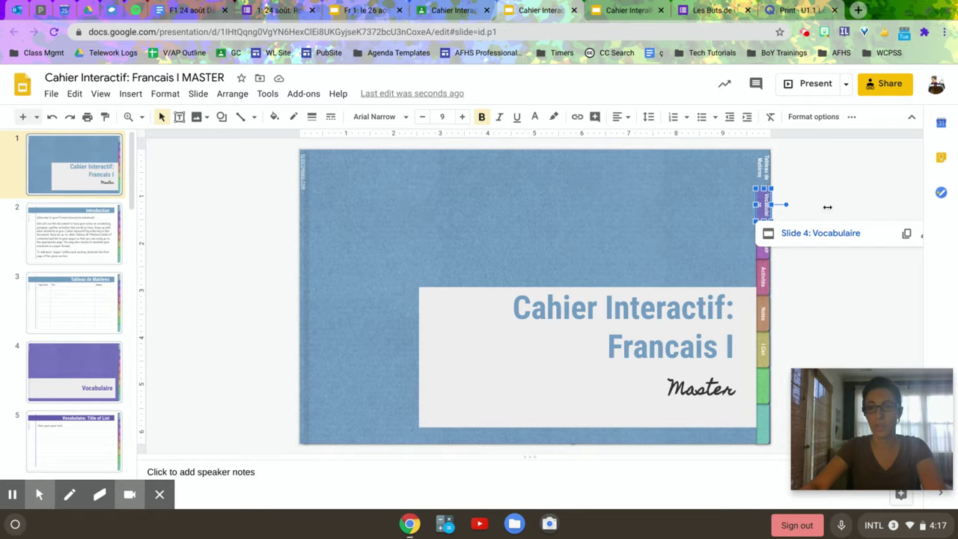
click(777, 201)
click(764, 202)
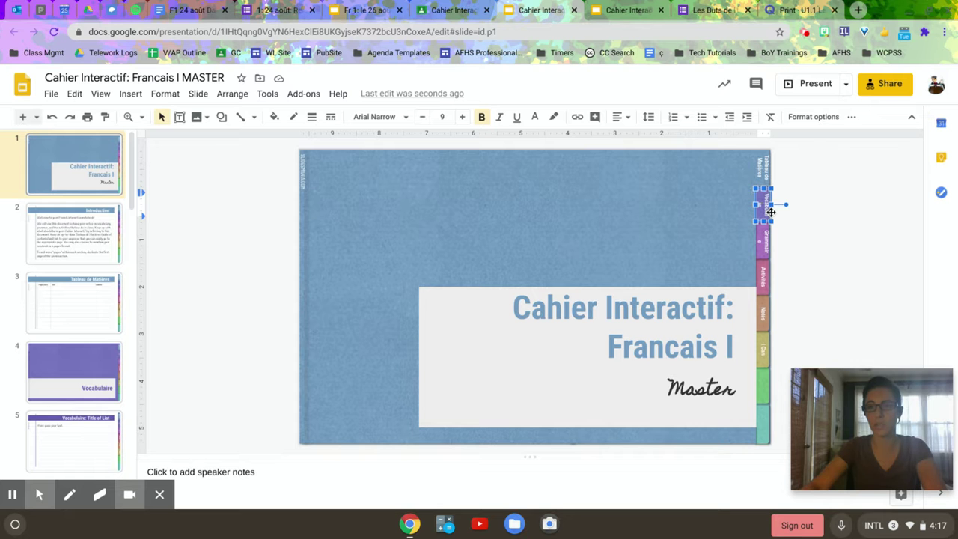
click(771, 211)
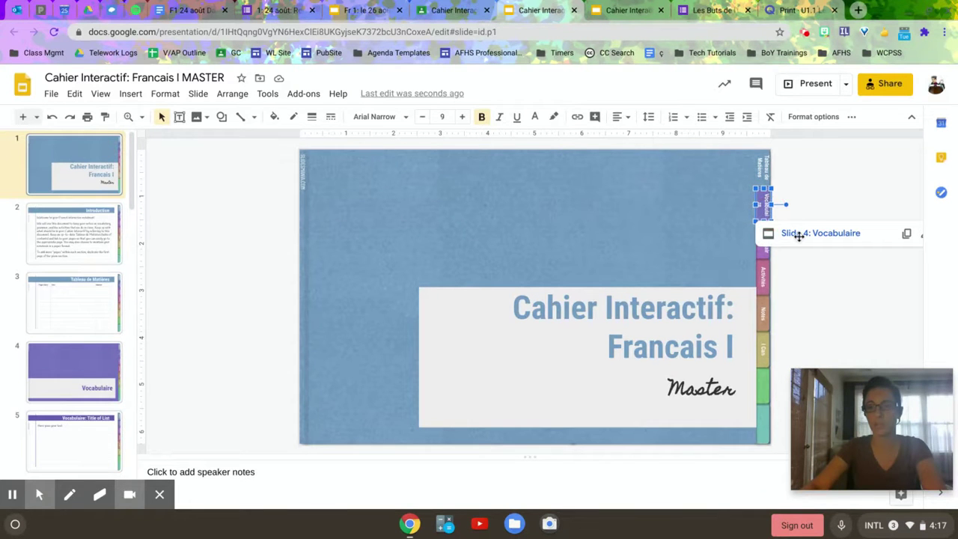
click(798, 233)
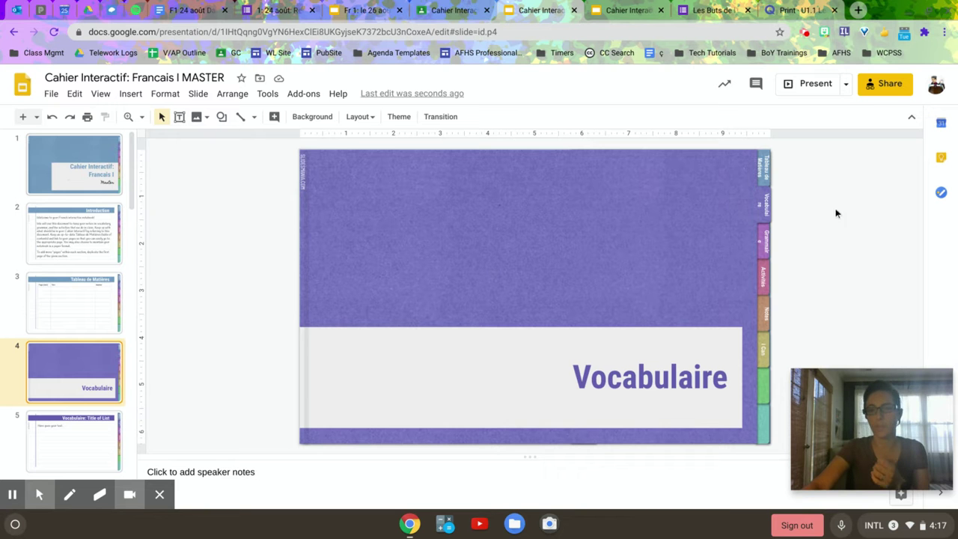
click(763, 277)
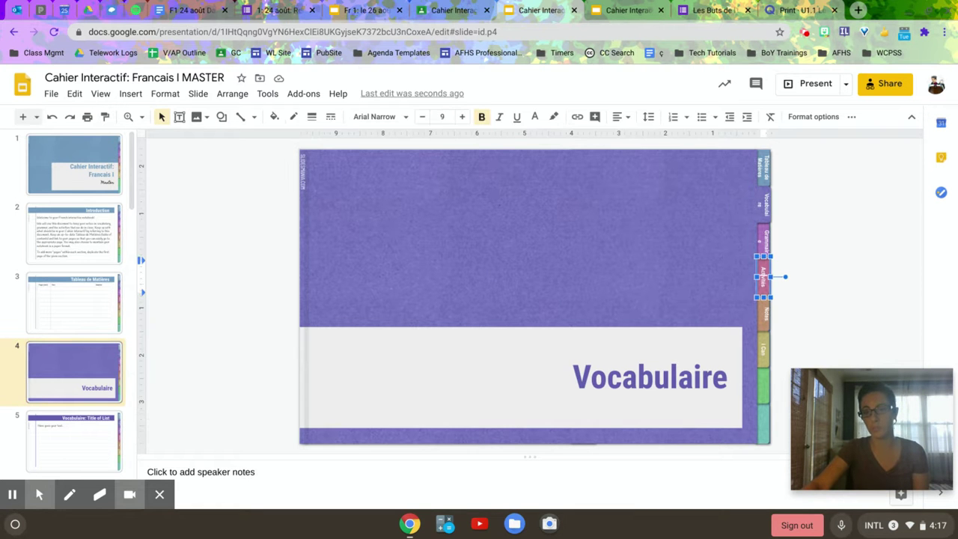
click(768, 280)
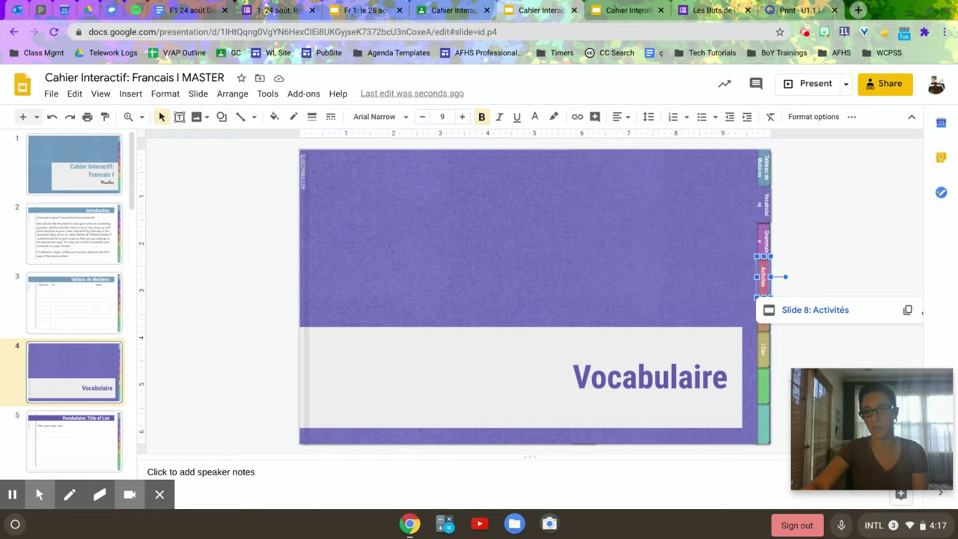
click(801, 309)
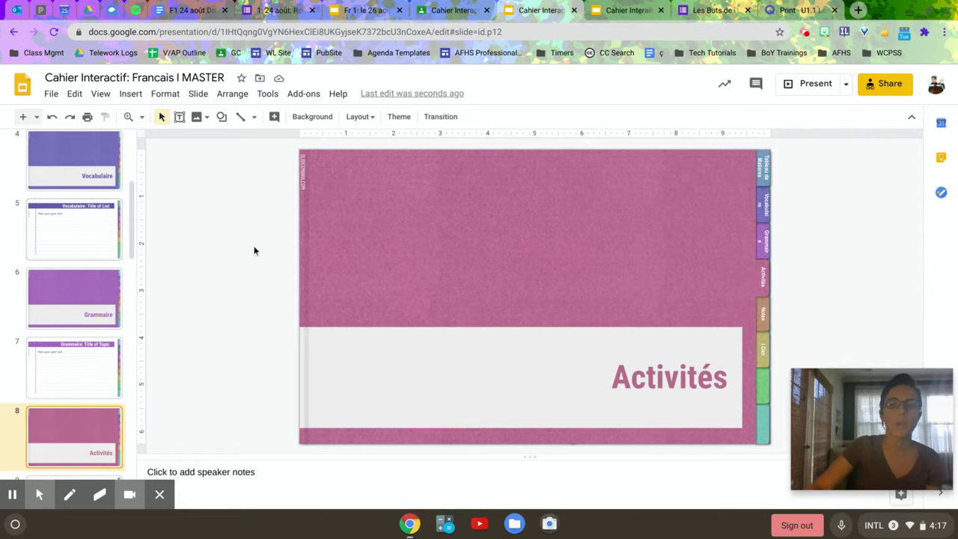
click(762, 166)
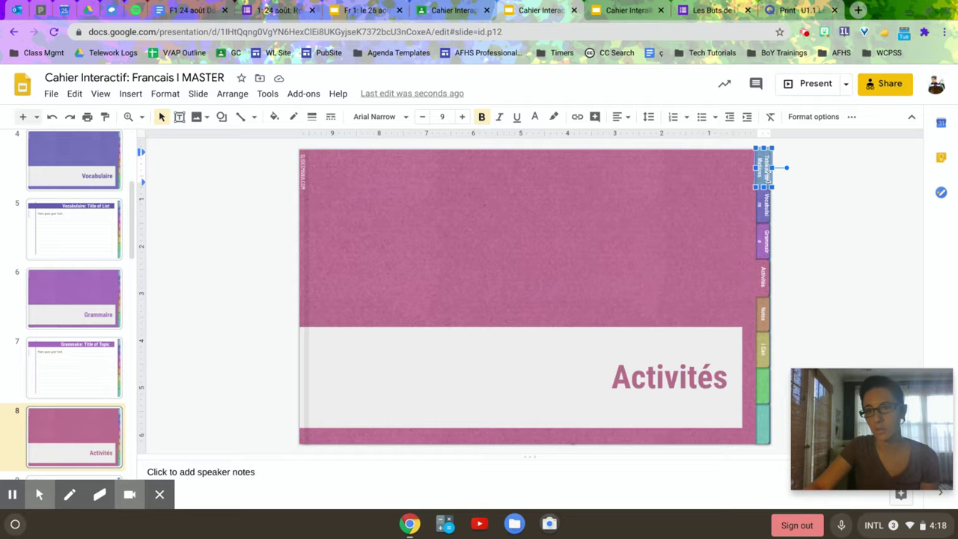
scroll(103, 190, up, 1)
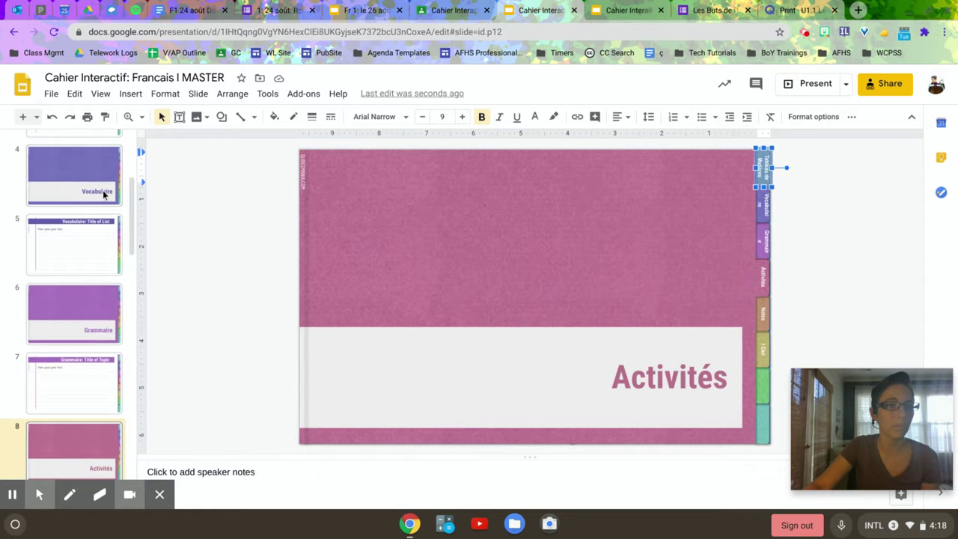
scroll(102, 190, up, 2)
key(Home)
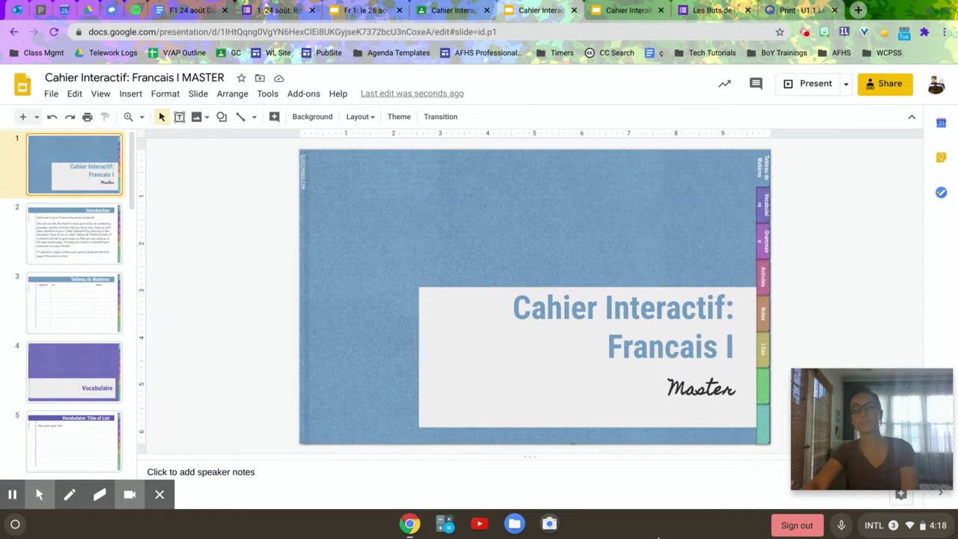
- Go to the Tableau de Matières slide and place the cursor in the first empty Page cell
click(68, 298)
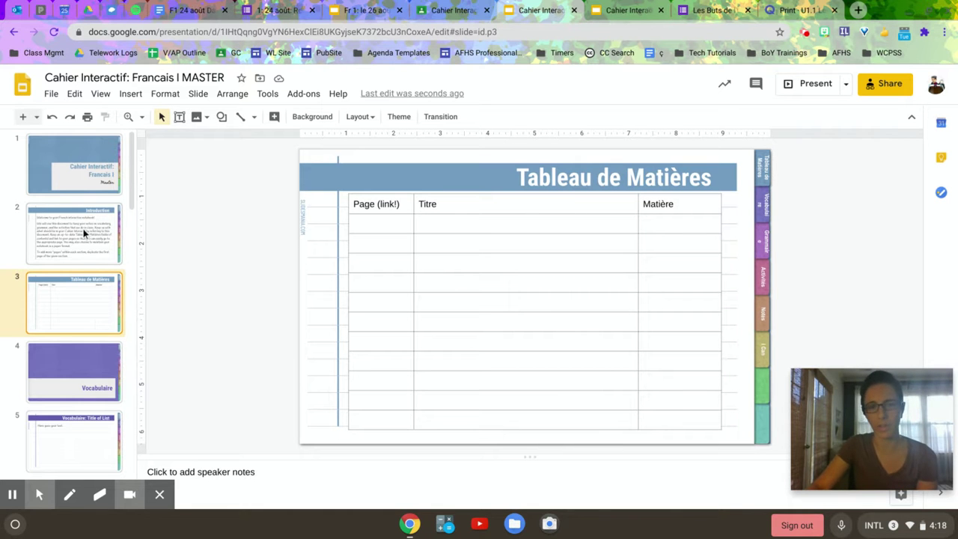
click(15, 222)
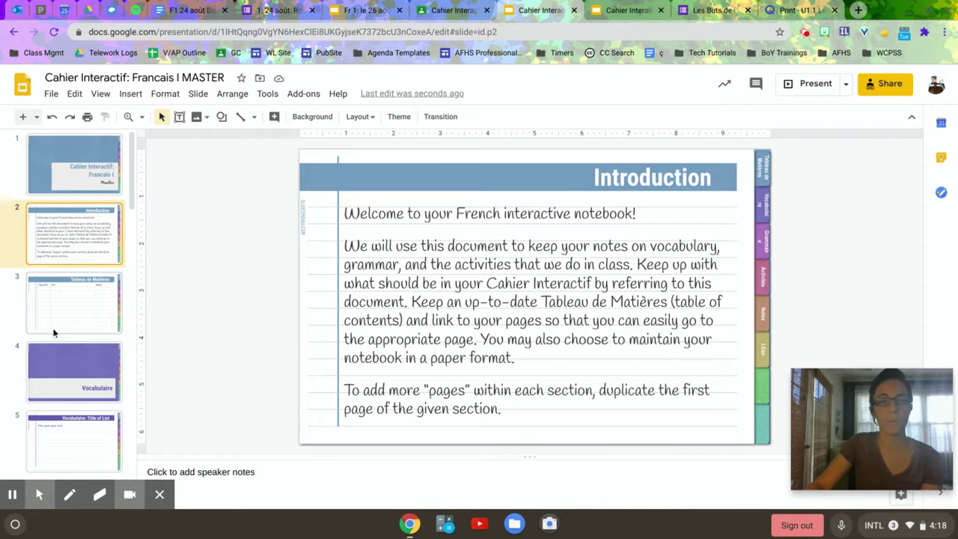
click(67, 313)
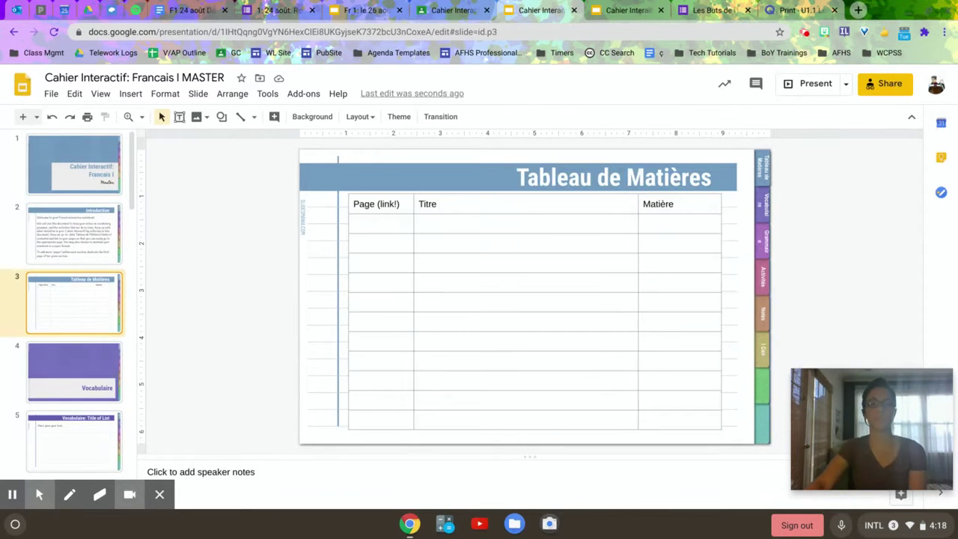
click(366, 223)
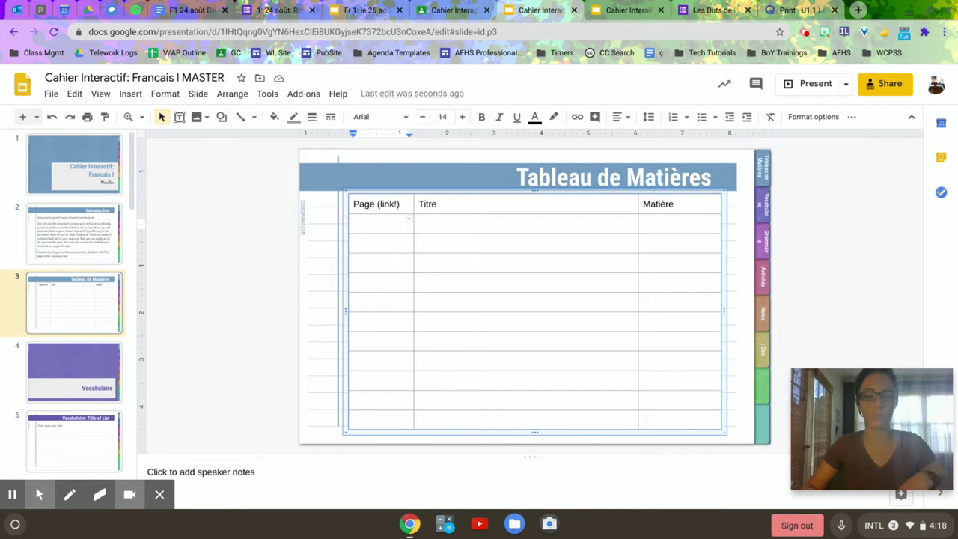
- Fill Page, Titre and Matière with 'Vocabulaire 1', 'Vocabulaire: Salutations #1 (1)' and 'Vocabulaire'
text(Vocabul)
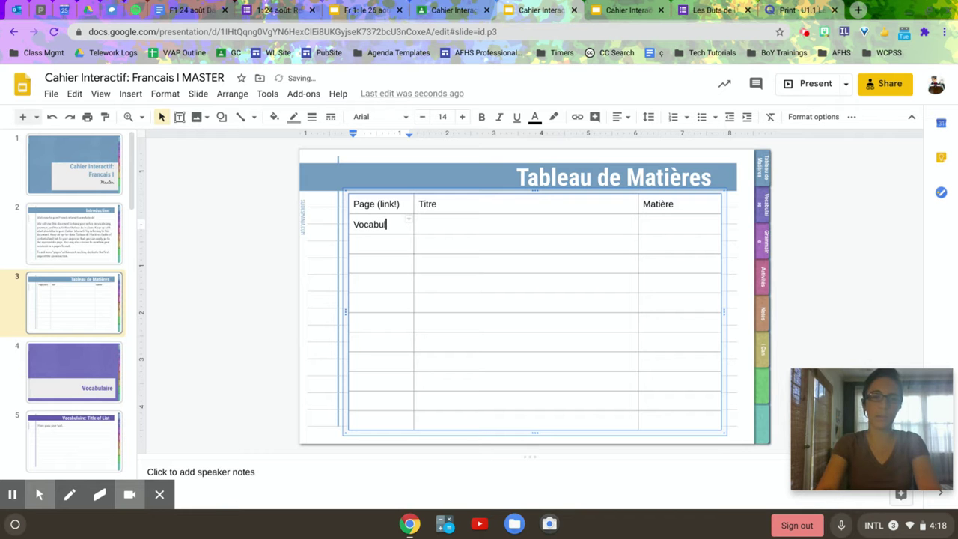
text(aire 1)
key(Tab)
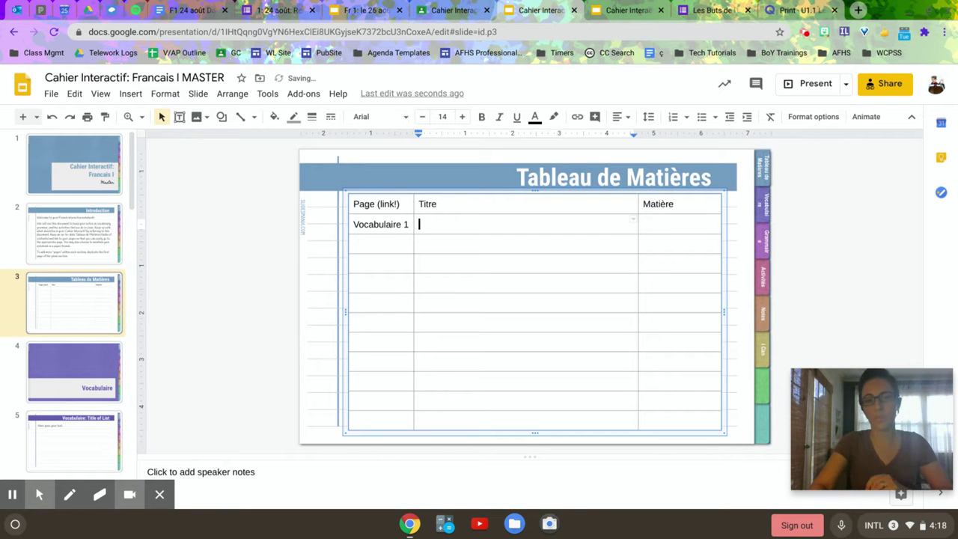
text(Vocabul)
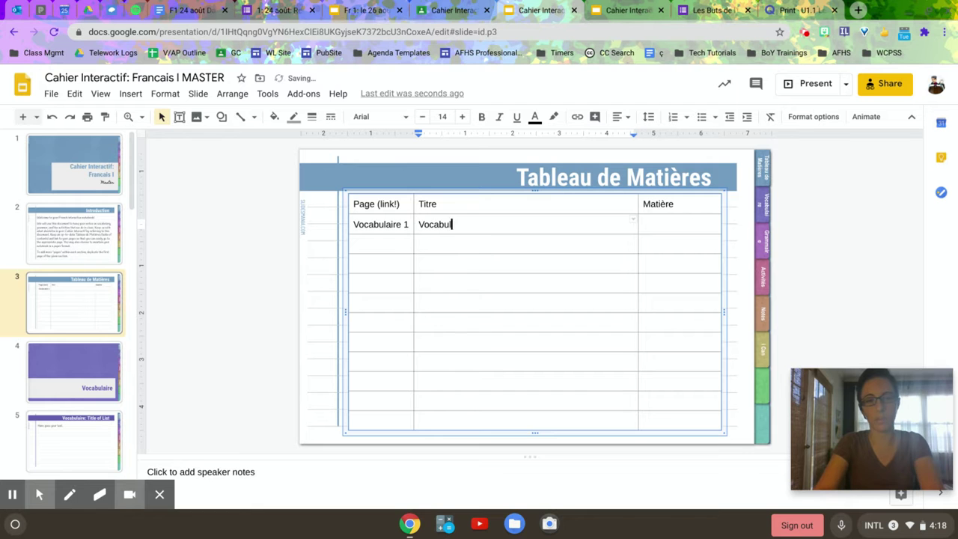
text(aire: Salutations d)
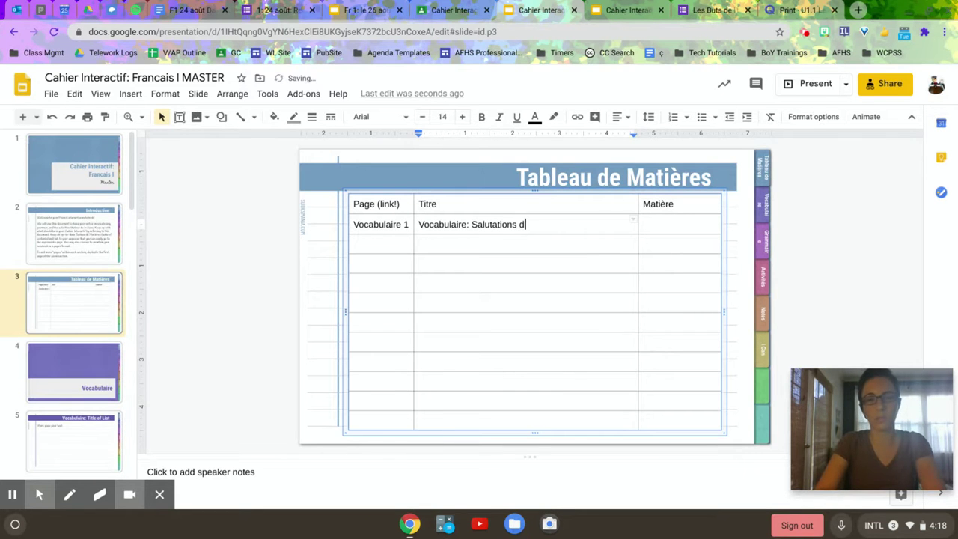
key(BackSpace)
text(#1)
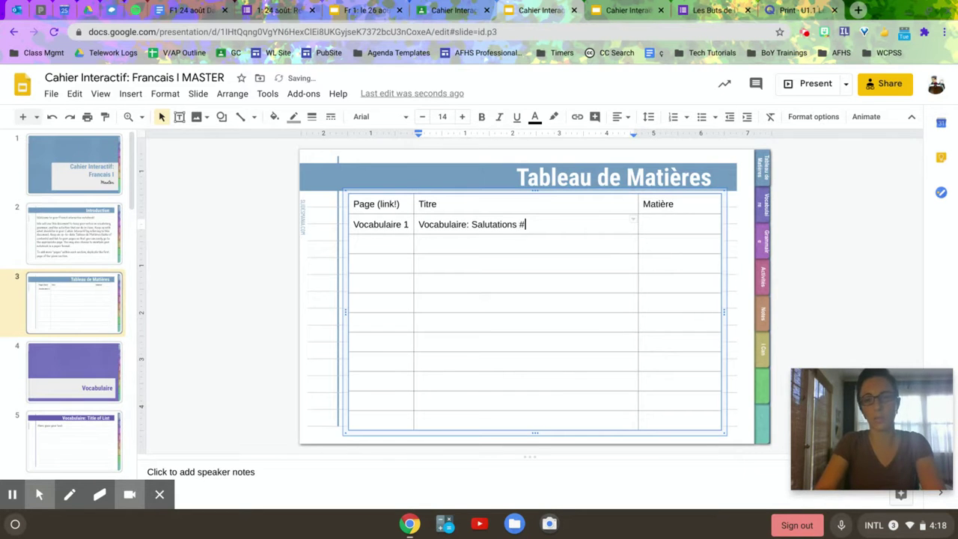
text( (1))
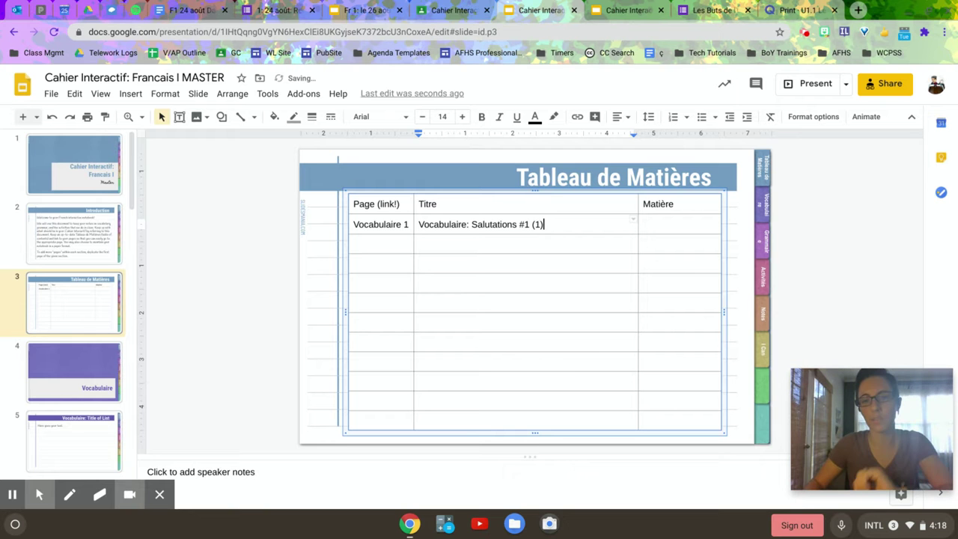
drag(554, 225, 533, 225)
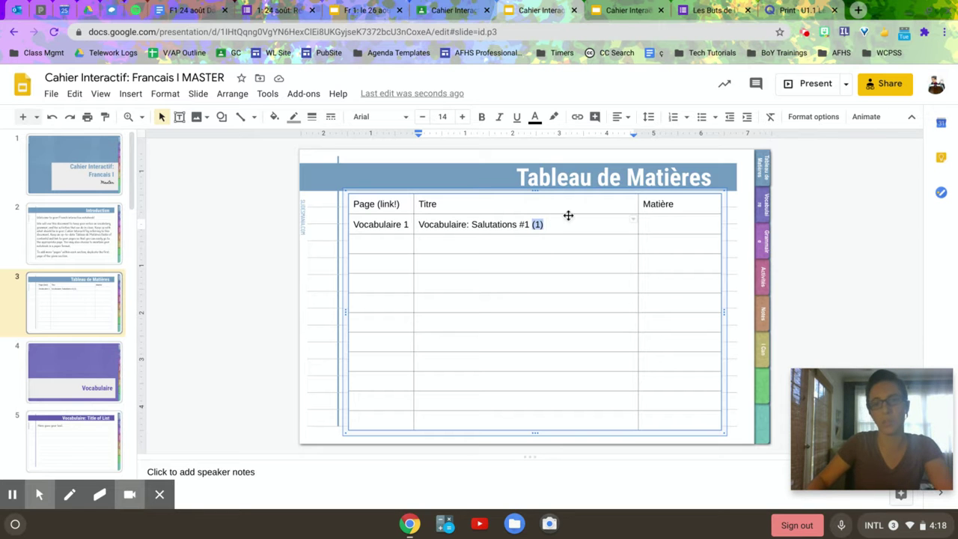
click(686, 231)
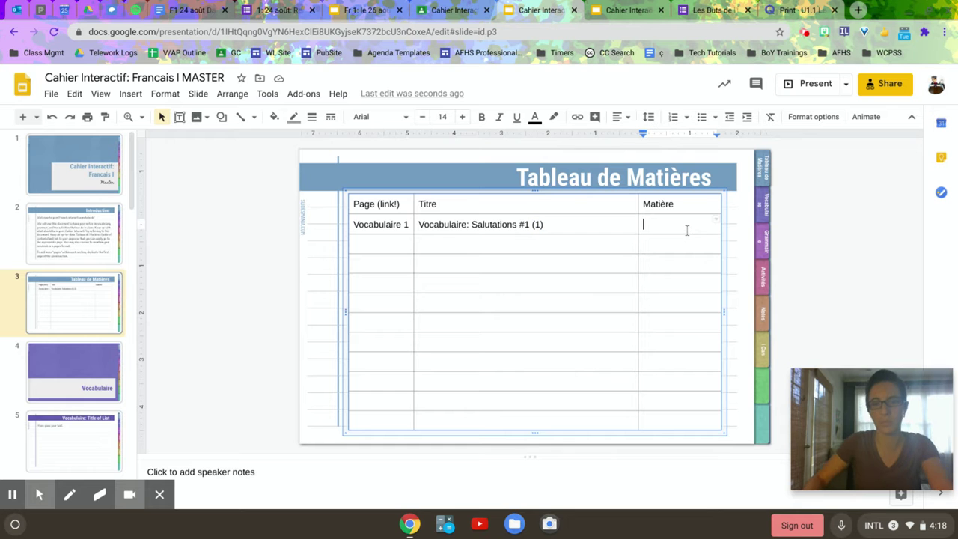
text(Vocabulaire)
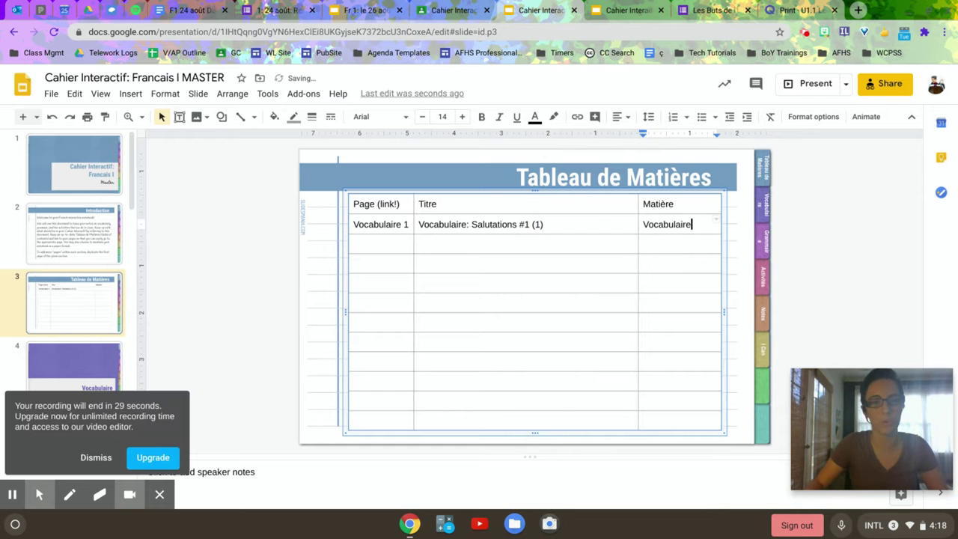